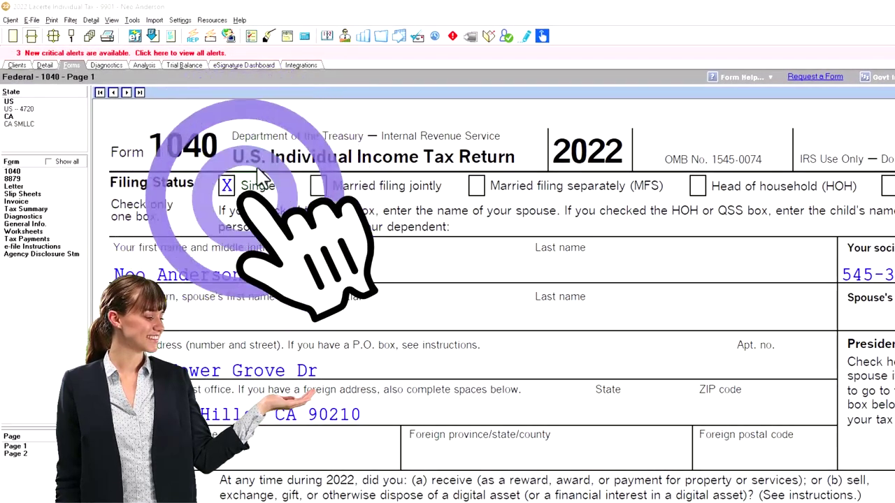
# Step: Review Form 1040 page 1 down to line 15's 87,050 taxable income, then bring up the Excel worksheet
pyautogui.scroll(-4, 289, 266)
pyautogui.scroll(-5, 448, 280)
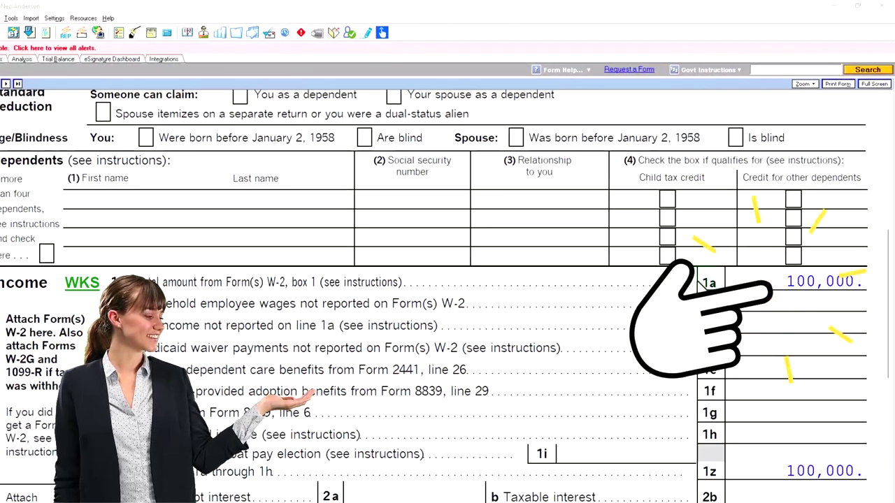
pyautogui.scroll(-5, 703, 294)
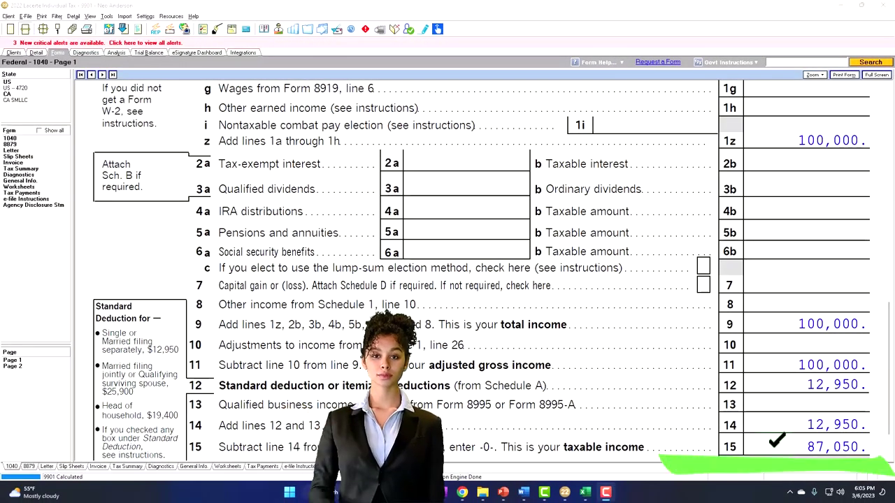
pyautogui.click(586, 494)
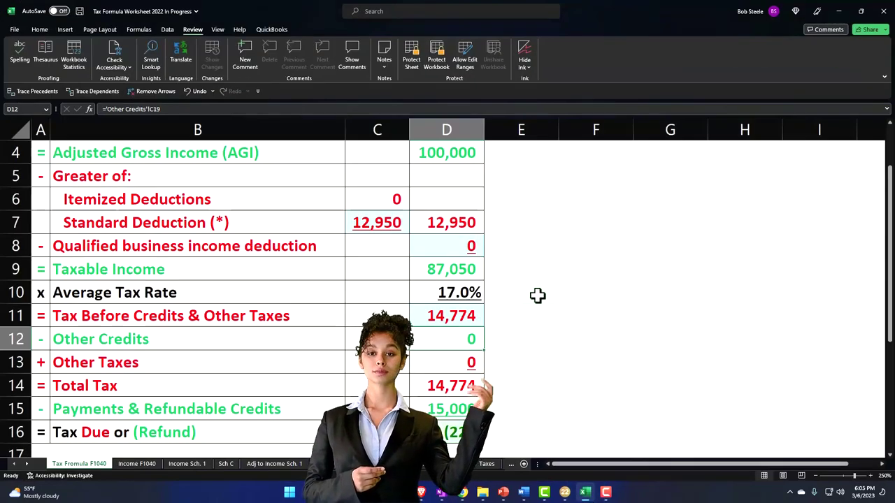
# Step: Check the Excel formulas for the 12,950 standard deduction (C7) and 87,050 taxable income (D9)
pyautogui.click(376, 222)
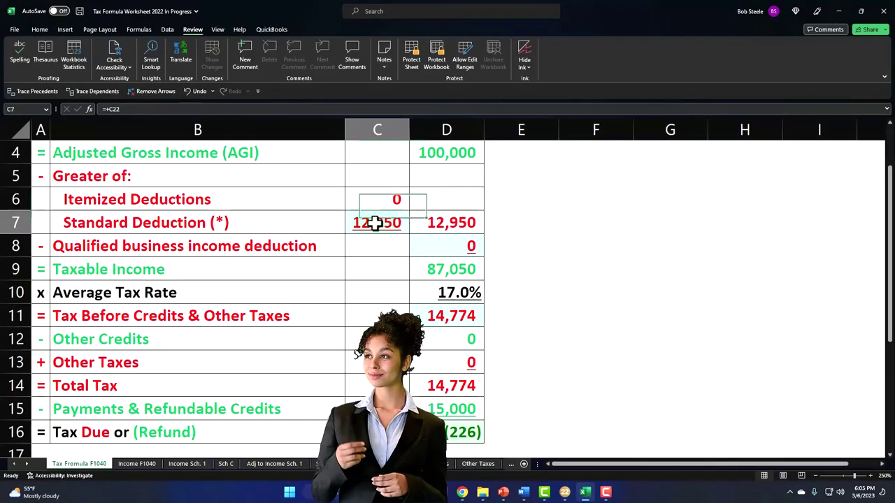
pyautogui.click(429, 274)
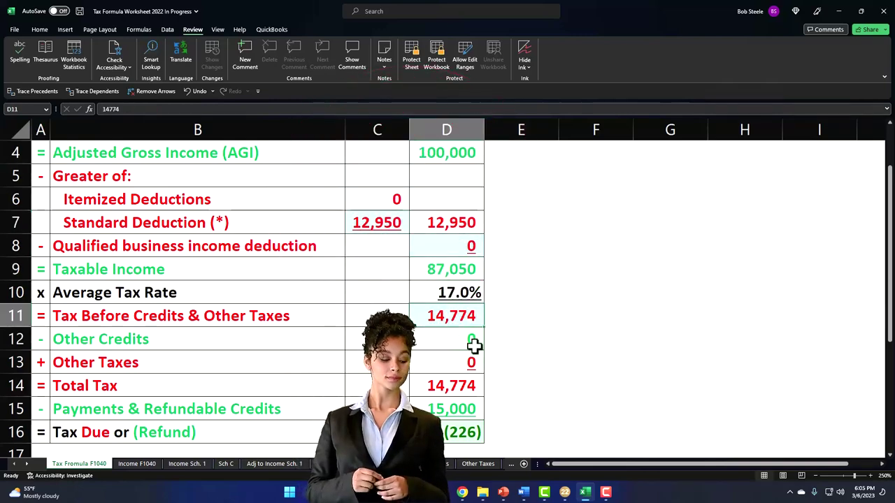
# Step: Back in Lacerte, review Form 1040 page 2 down to line 35a's 226 refund
pyautogui.click(566, 494)
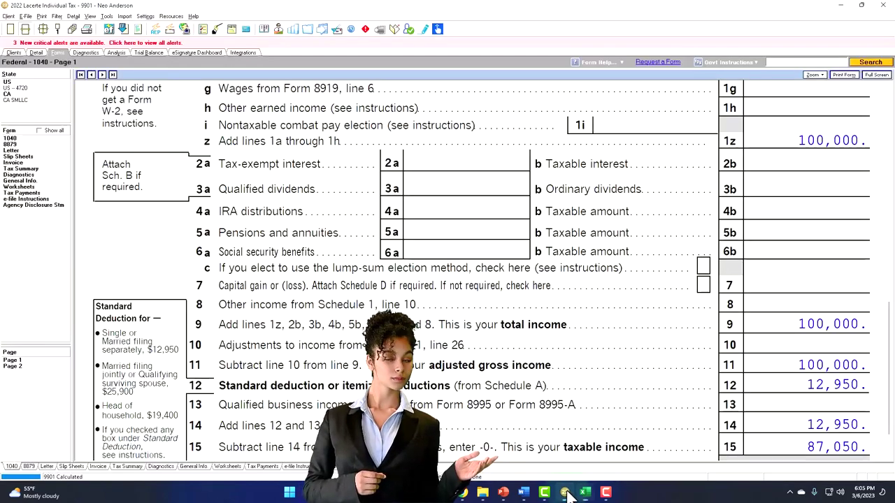
pyautogui.click(21, 366)
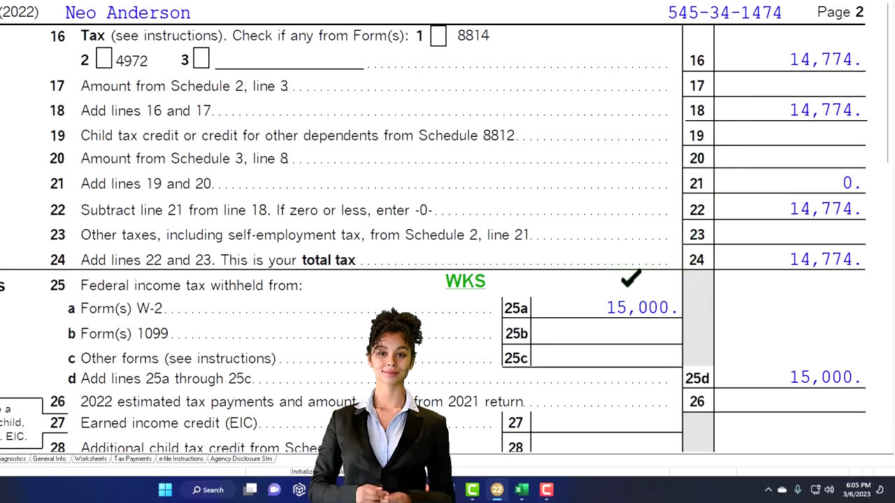
pyautogui.scroll(-2, 434, 238)
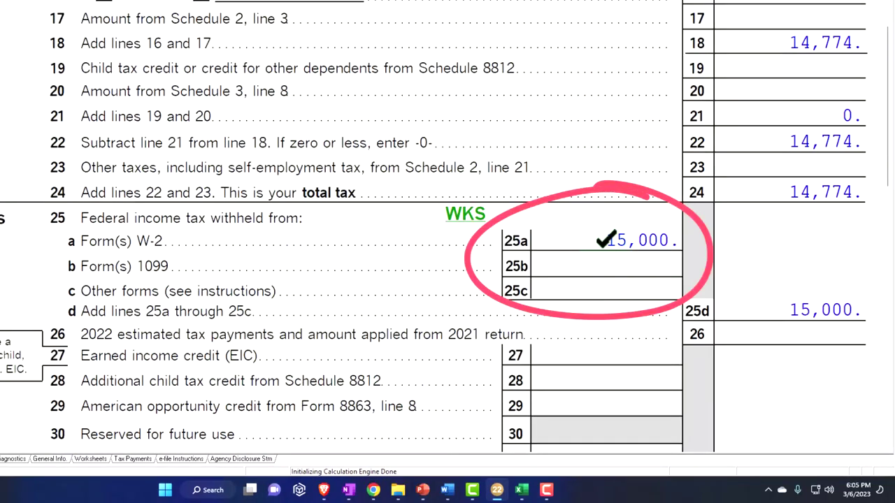
pyautogui.scroll(-6, 605, 240)
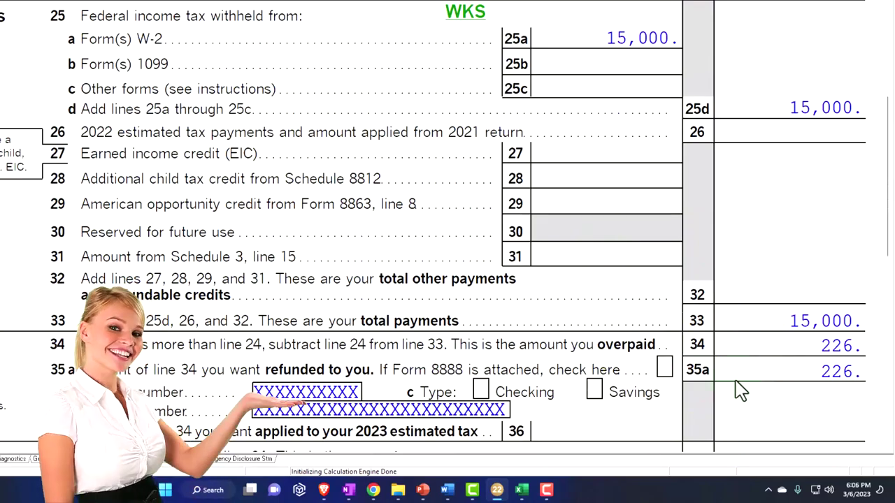
# Step: Compare the 14,774 tax and 226 refund with the Excel summary, then return to page 1
pyautogui.click(524, 493)
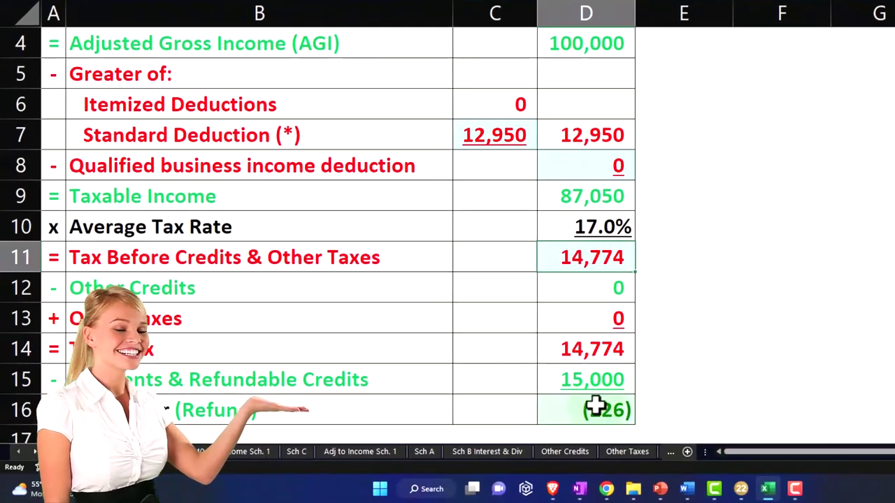
pyautogui.click(769, 489)
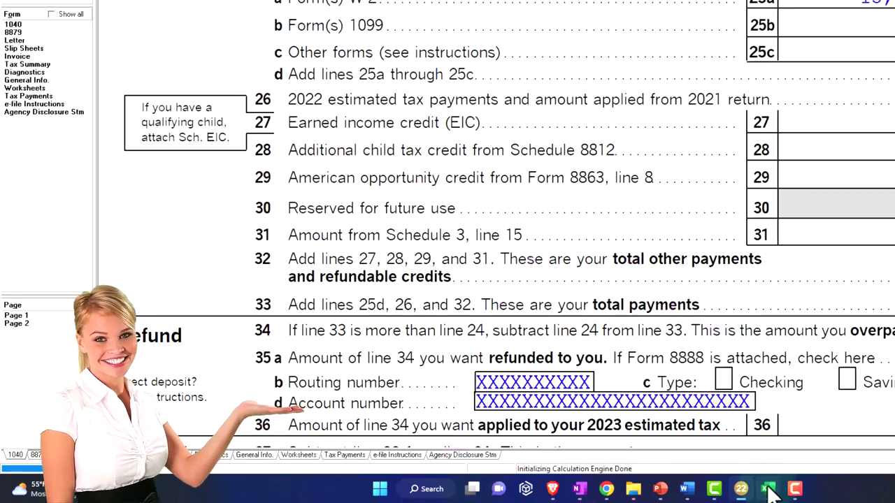
pyautogui.click(28, 315)
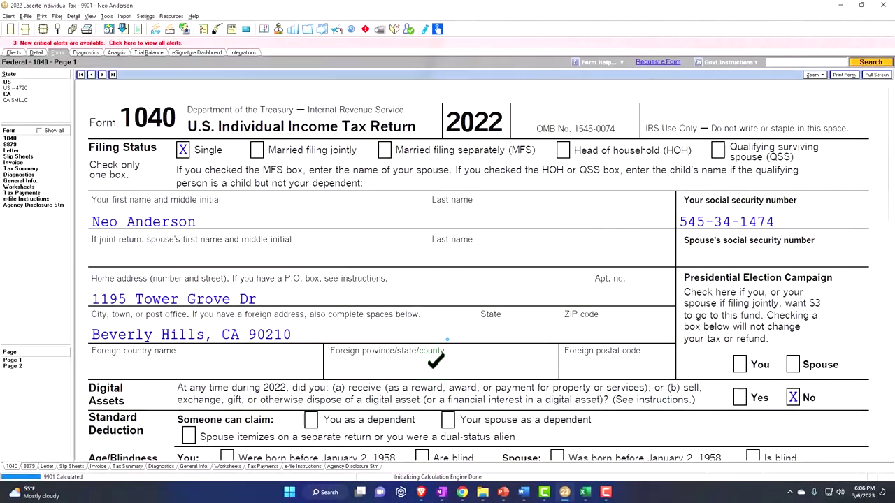
pyautogui.click(571, 313)
pyautogui.scroll(-8, 434, 364)
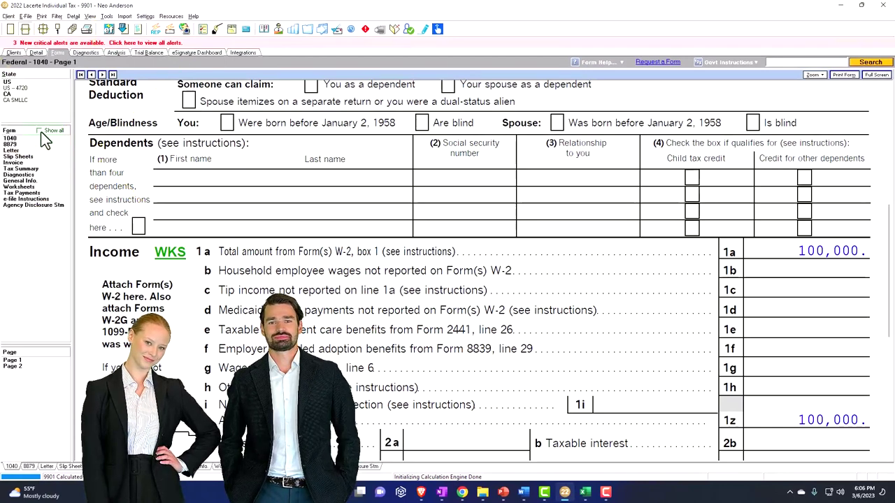
# Step: List all available forms and confirm Schedule 1's additional income lines are blank
pyautogui.click(39, 131)
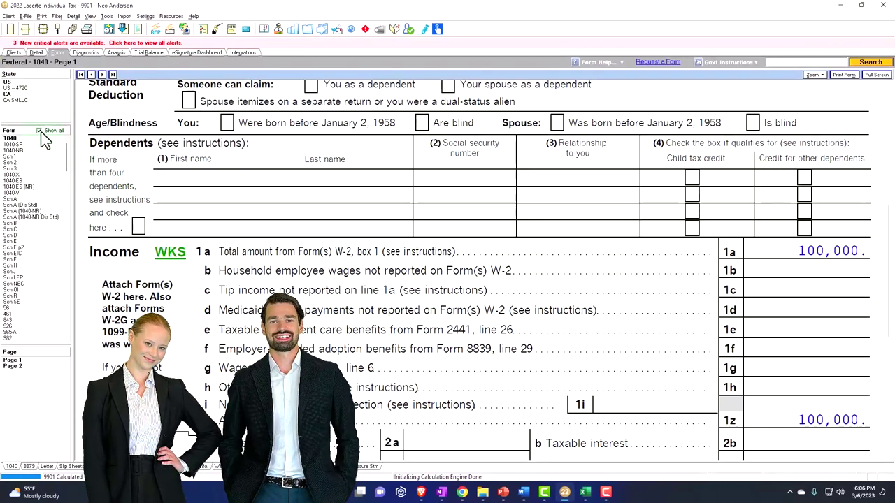
pyautogui.click(10, 157)
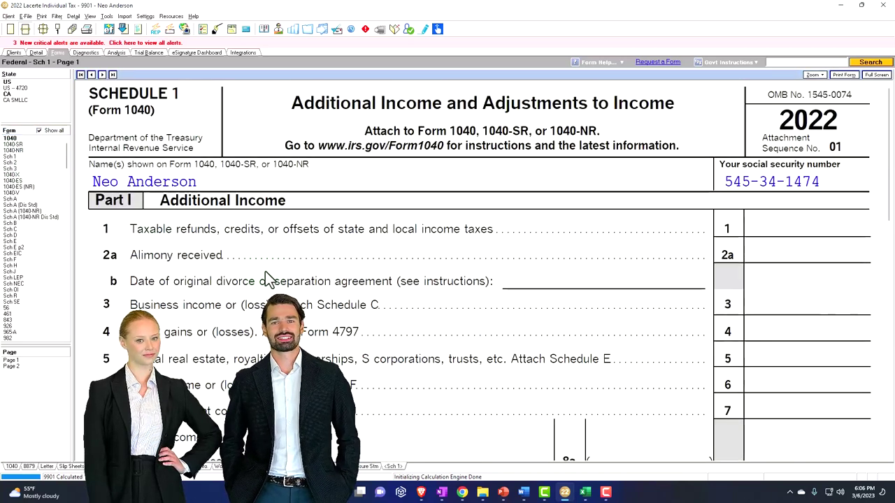
pyautogui.scroll(-2, 265, 272)
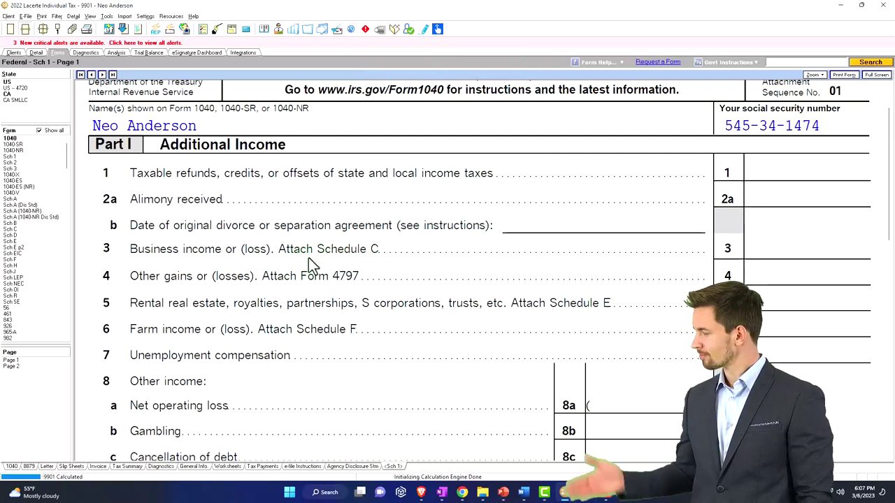
# Step: Review Form 1040's income lines, confirming no interest, dividends, pensions, Social Security or capital gains
pyautogui.click(10, 138)
pyautogui.scroll(-6, 488, 339)
pyautogui.scroll(-5, 487, 343)
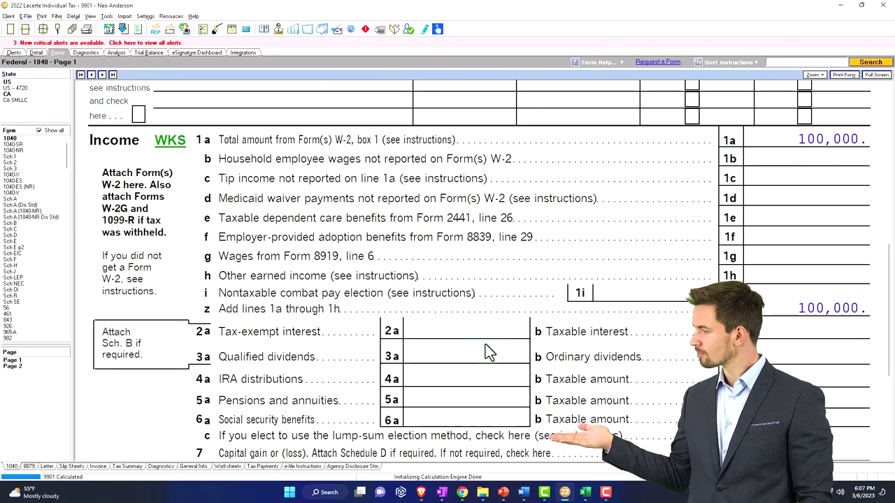
pyautogui.scroll(-2, 489, 352)
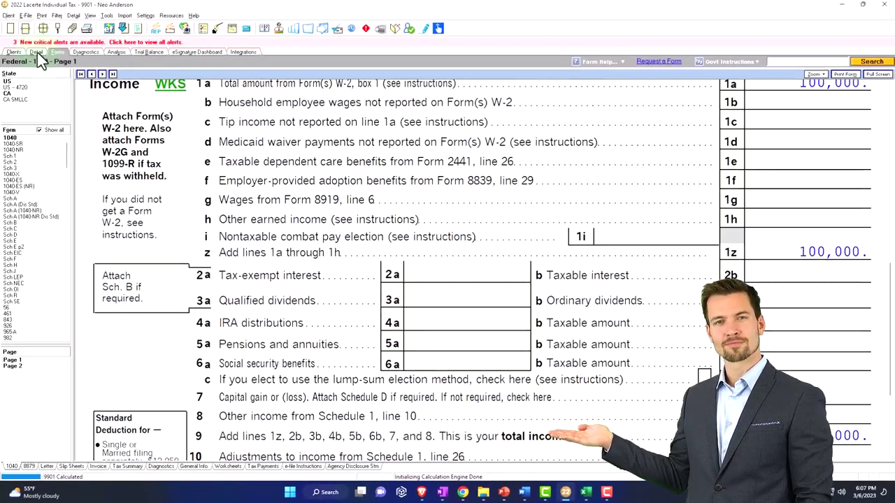
# Step: Enter 30,000 of gross receipts on the Schedule C business input screen
pyautogui.click(38, 52)
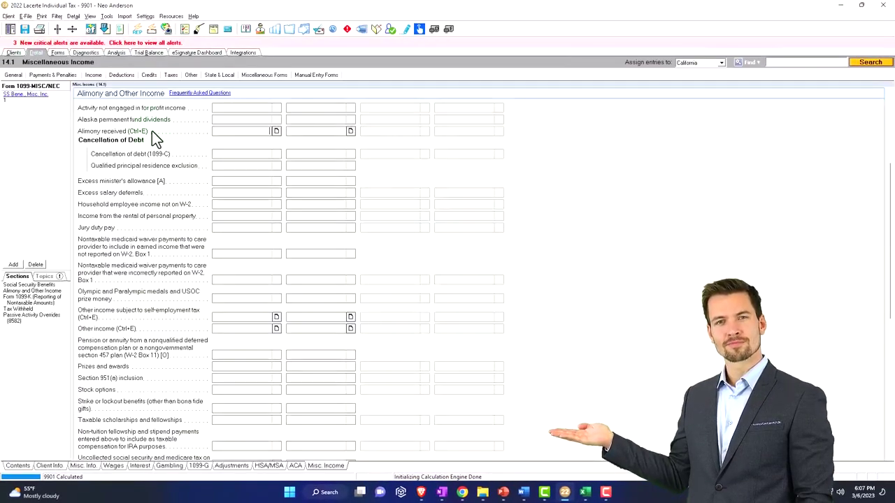
pyautogui.click(99, 77)
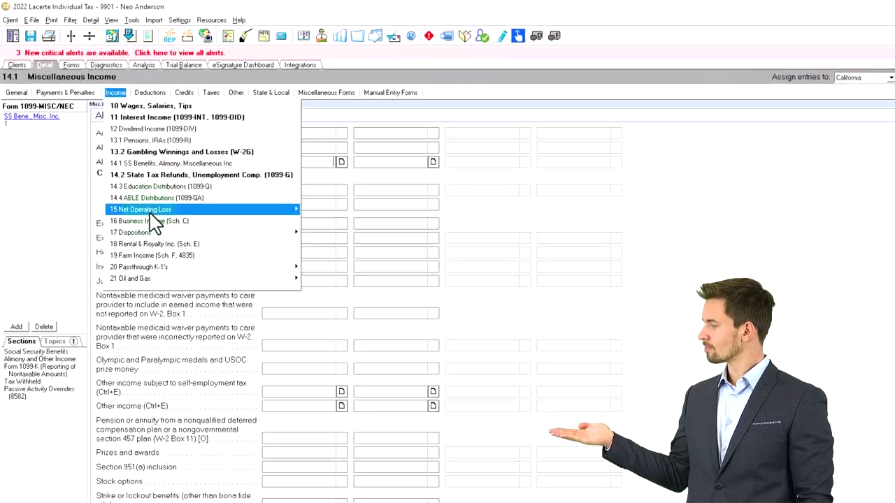
pyautogui.click(122, 179)
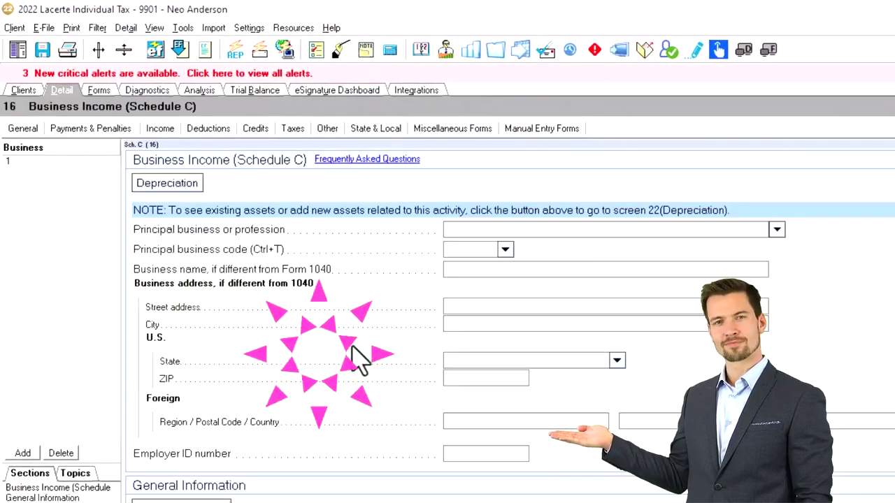
pyautogui.scroll(-5, 362, 349)
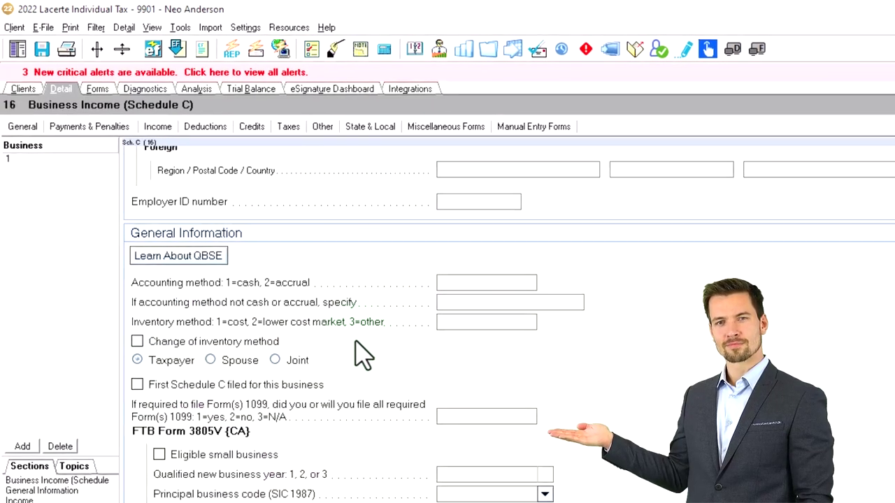
pyautogui.scroll(-4, 359, 324)
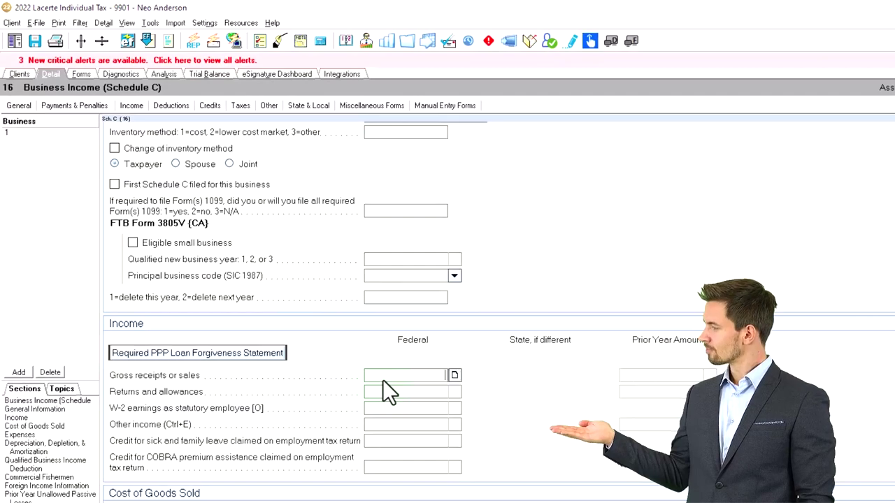
pyautogui.write('30000')
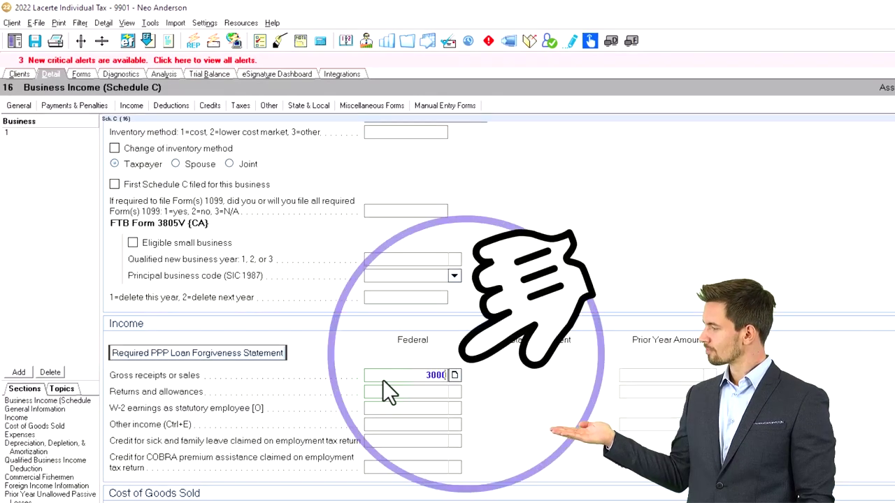
pyautogui.press('Return')
# Step: Enter a 10,000 advertising expense for the Schedule C business
pyautogui.scroll(-3, 382, 380)
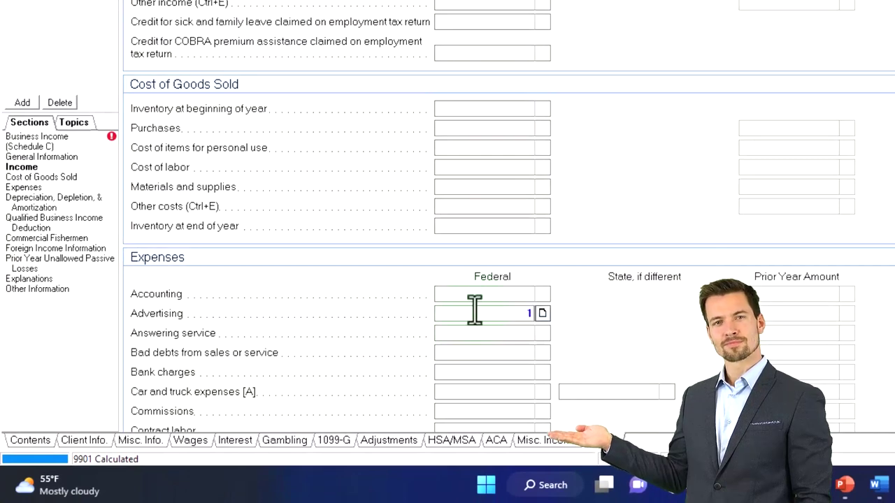
pyautogui.click(475, 308)
pyautogui.write('10,000')
pyautogui.press('Return')
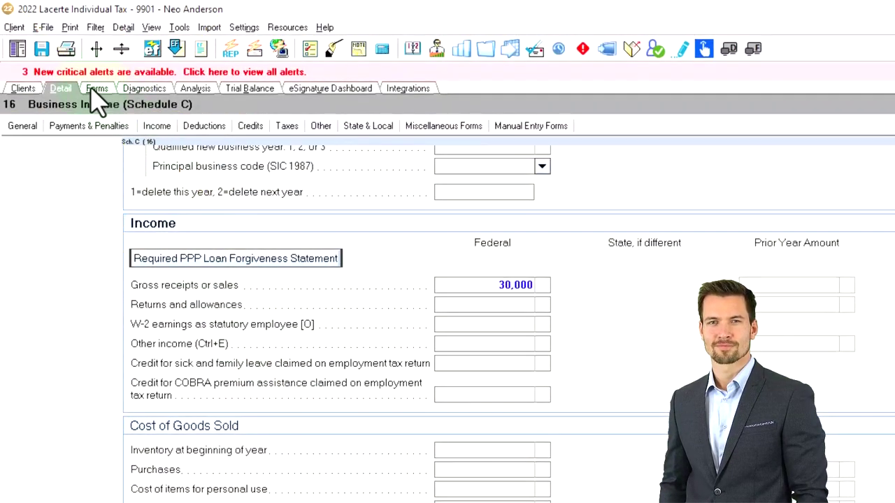
# Step: Show only the forms in use and view Schedule C lines 28–31: 10,000 expenses, 20,000 net profit
pyautogui.click(90, 89)
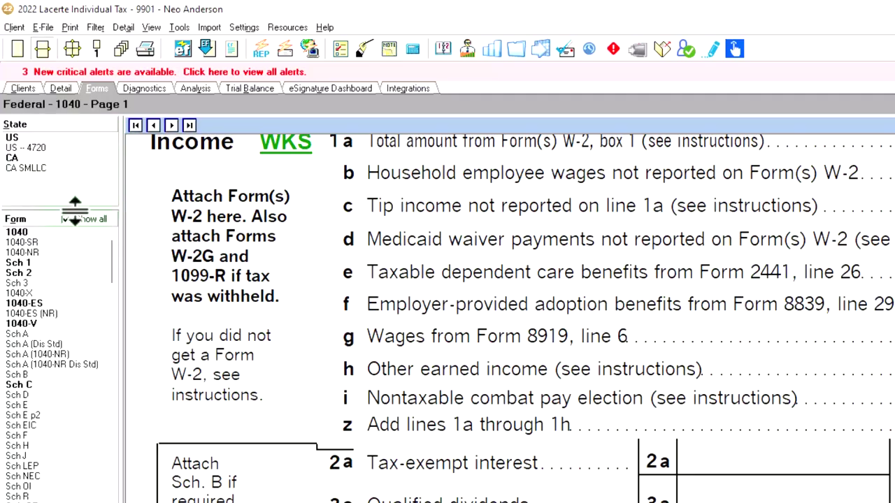
pyautogui.click(66, 220)
pyautogui.click(24, 283)
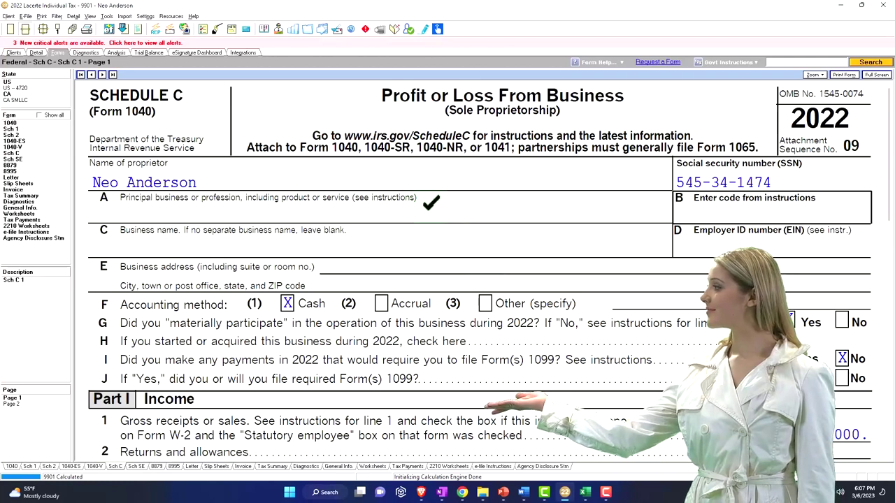
pyautogui.scroll(-3, 437, 225)
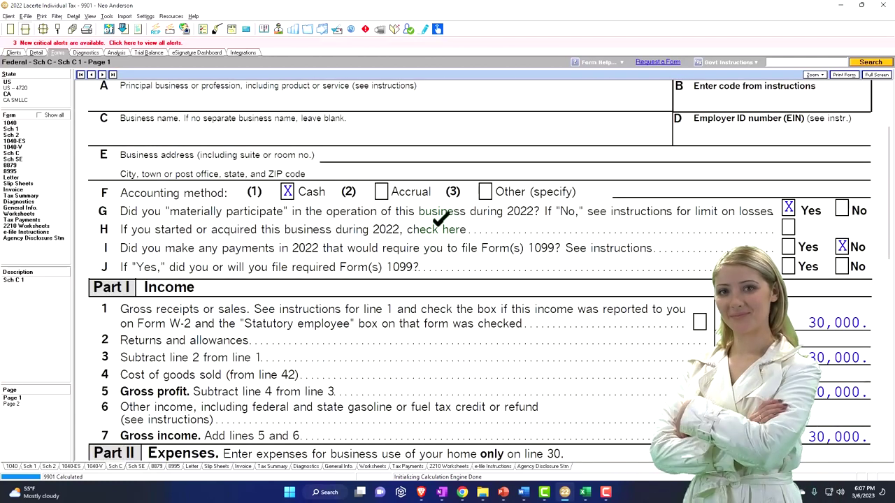
pyautogui.scroll(-5, 441, 224)
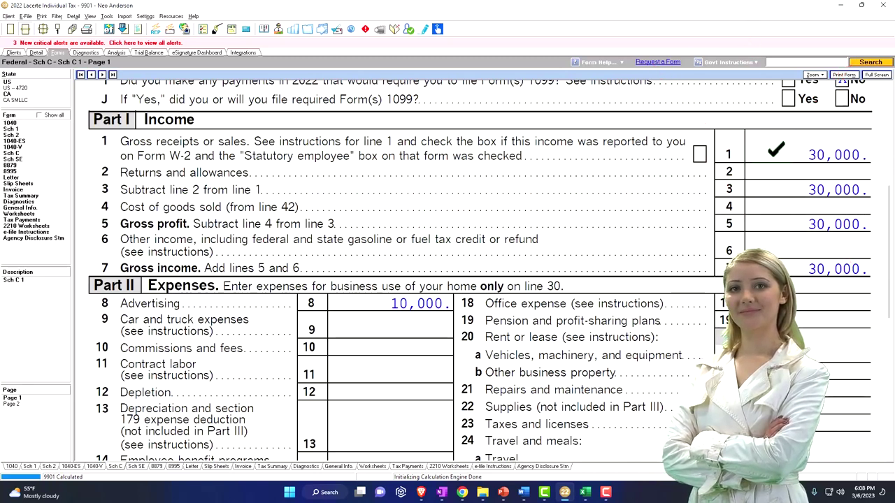
pyautogui.scroll(-5, 470, 301)
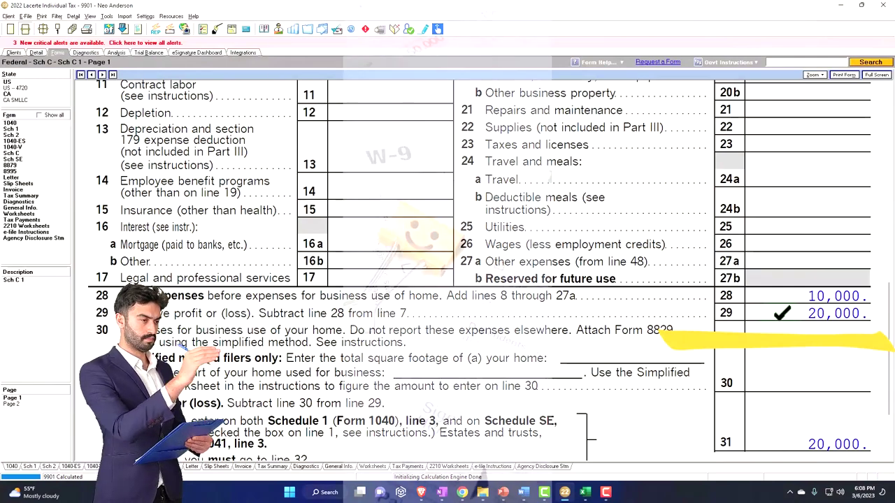
pyautogui.click(21, 128)
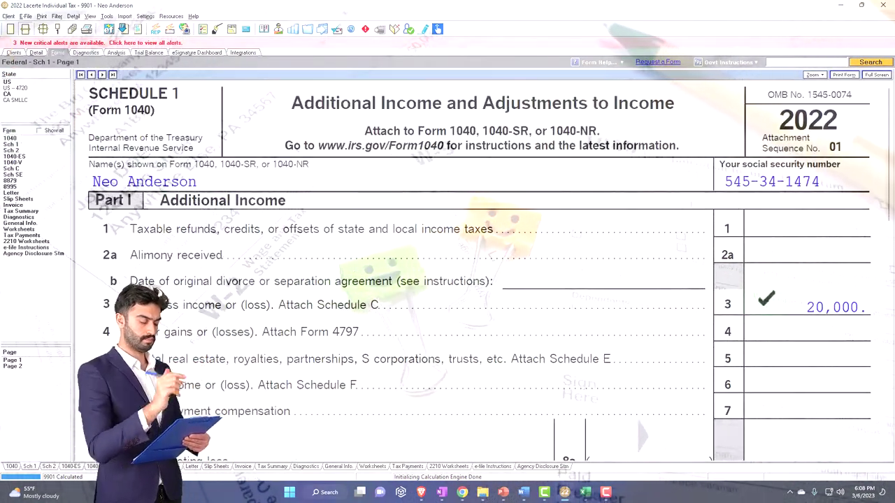
pyautogui.scroll(-10, 764, 305)
pyautogui.scroll(-3, 763, 306)
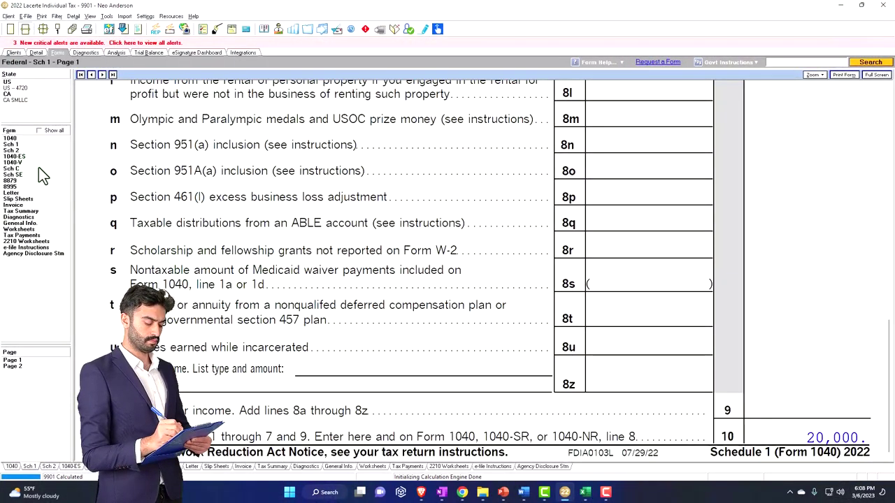
pyautogui.click(19, 138)
pyautogui.scroll(-5, 691, 290)
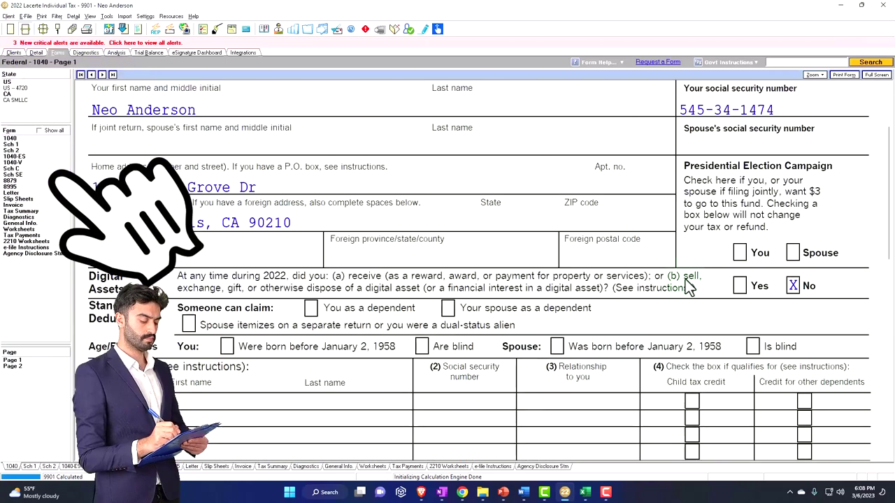
pyautogui.scroll(-8, 690, 290)
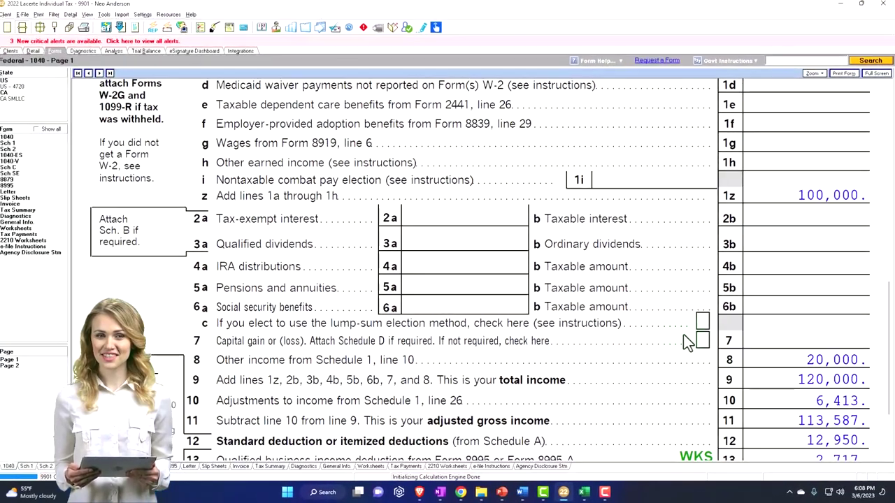
pyautogui.click(18, 170)
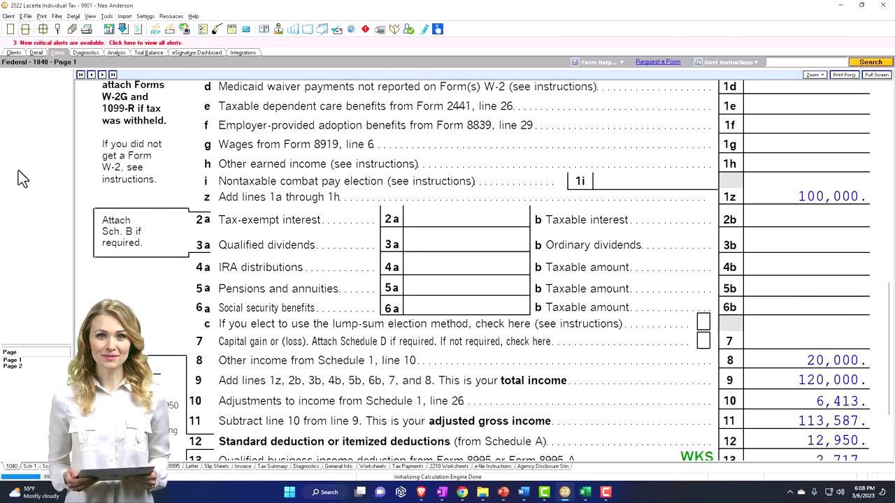
pyautogui.scroll(-5, 533, 283)
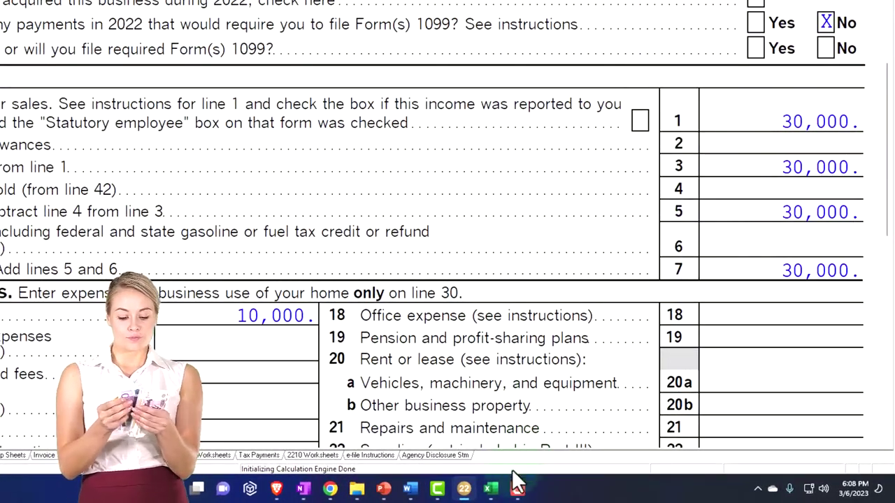
pyautogui.click(491, 488)
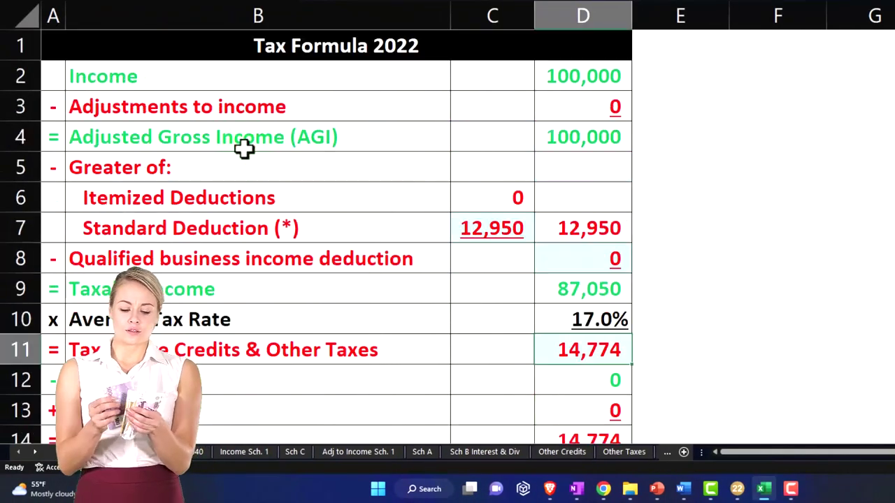
pyautogui.moveTo(210, 80); pyautogui.dragTo(540, 67)
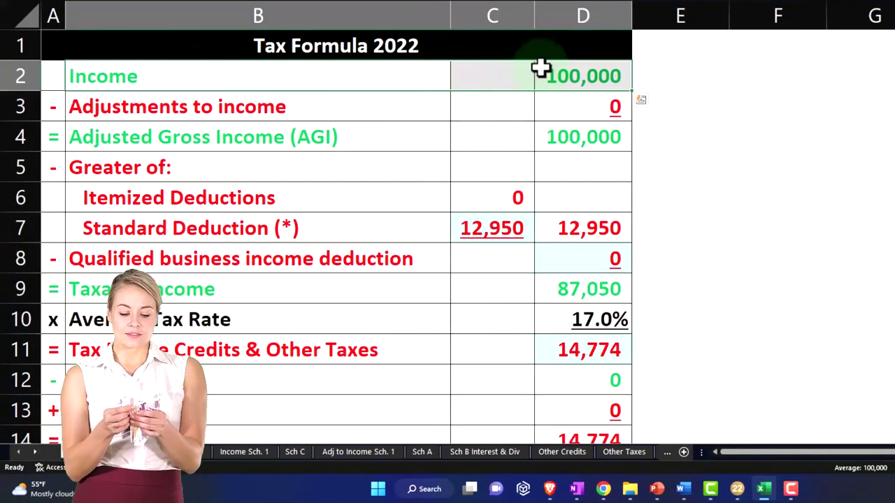
pyautogui.moveTo(349, 110); pyautogui.dragTo(545, 227)
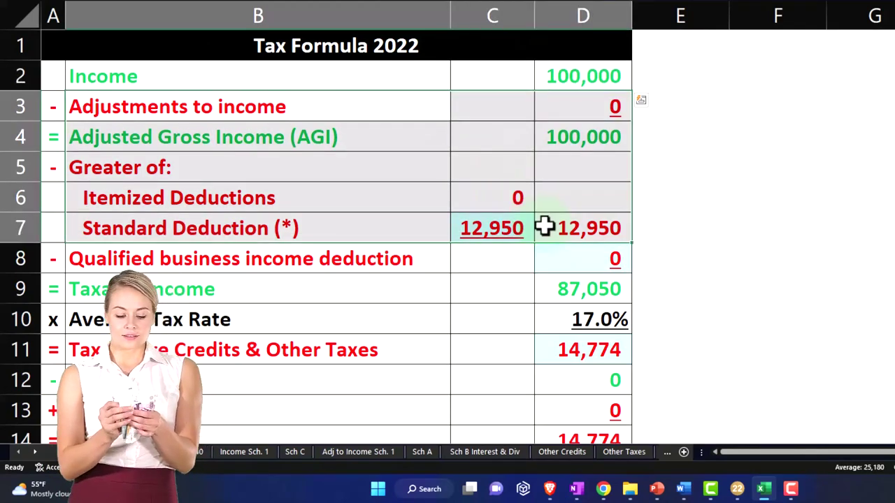
pyautogui.click(568, 289)
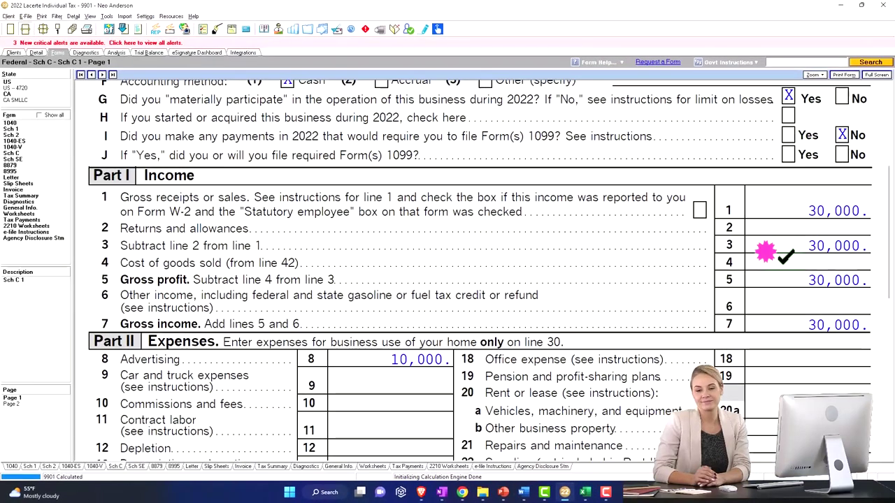
pyautogui.scroll(-5, 776, 294)
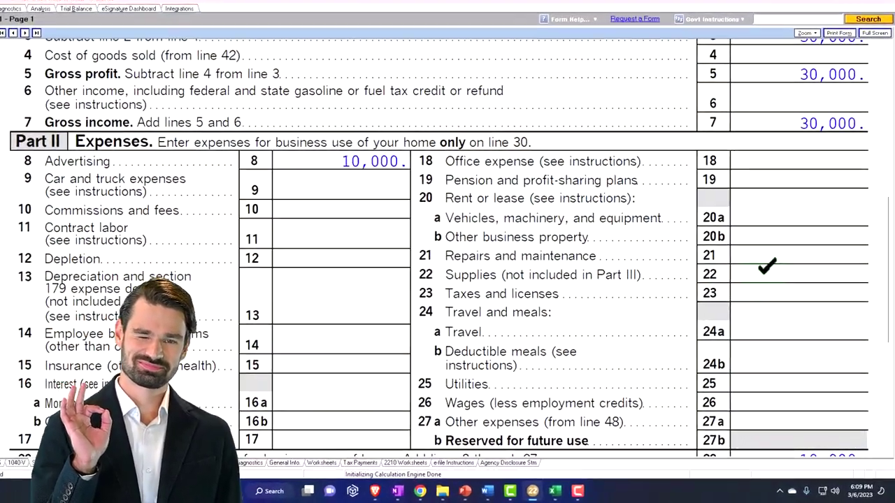
pyautogui.scroll(-2, 749, 231)
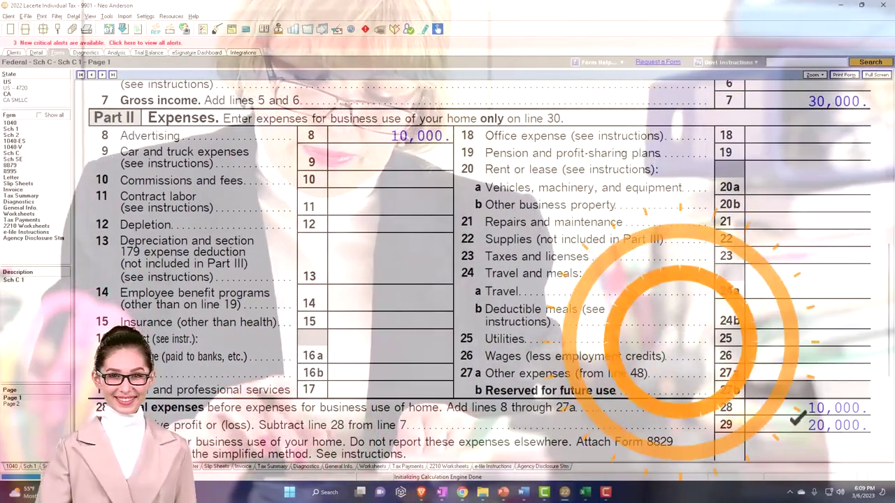
pyautogui.scroll(-2, 475, 266)
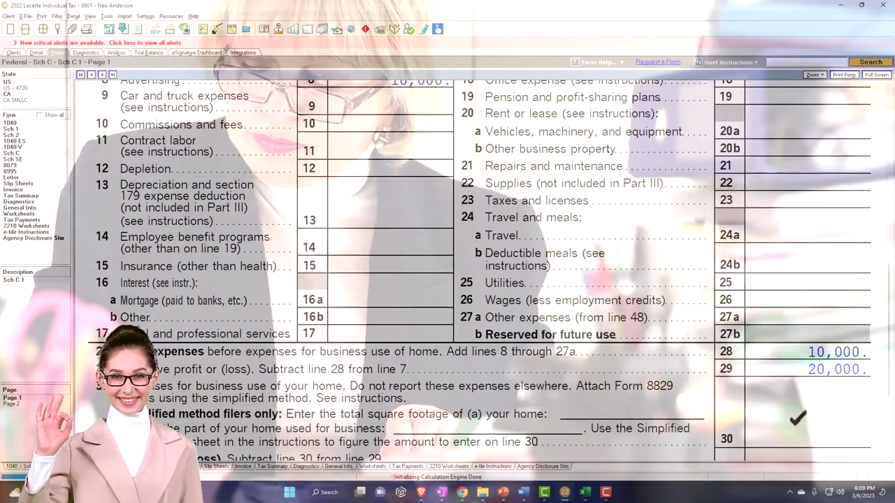
pyautogui.scroll(-2, 797, 428)
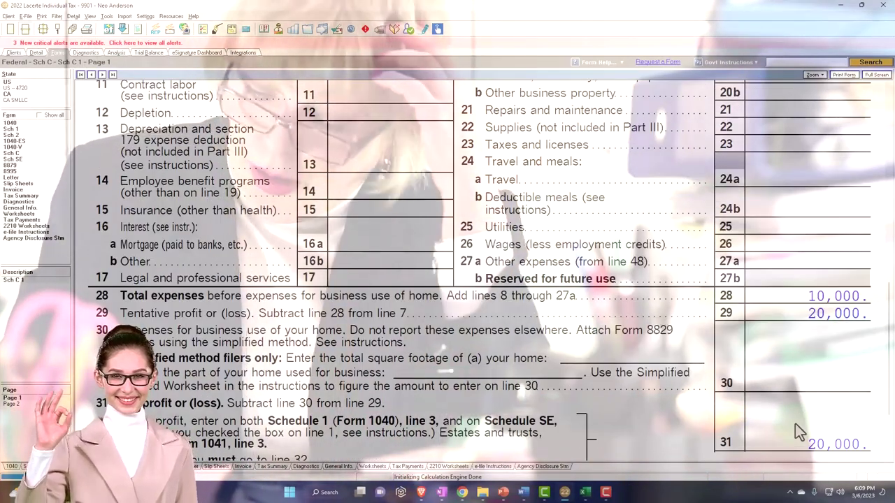